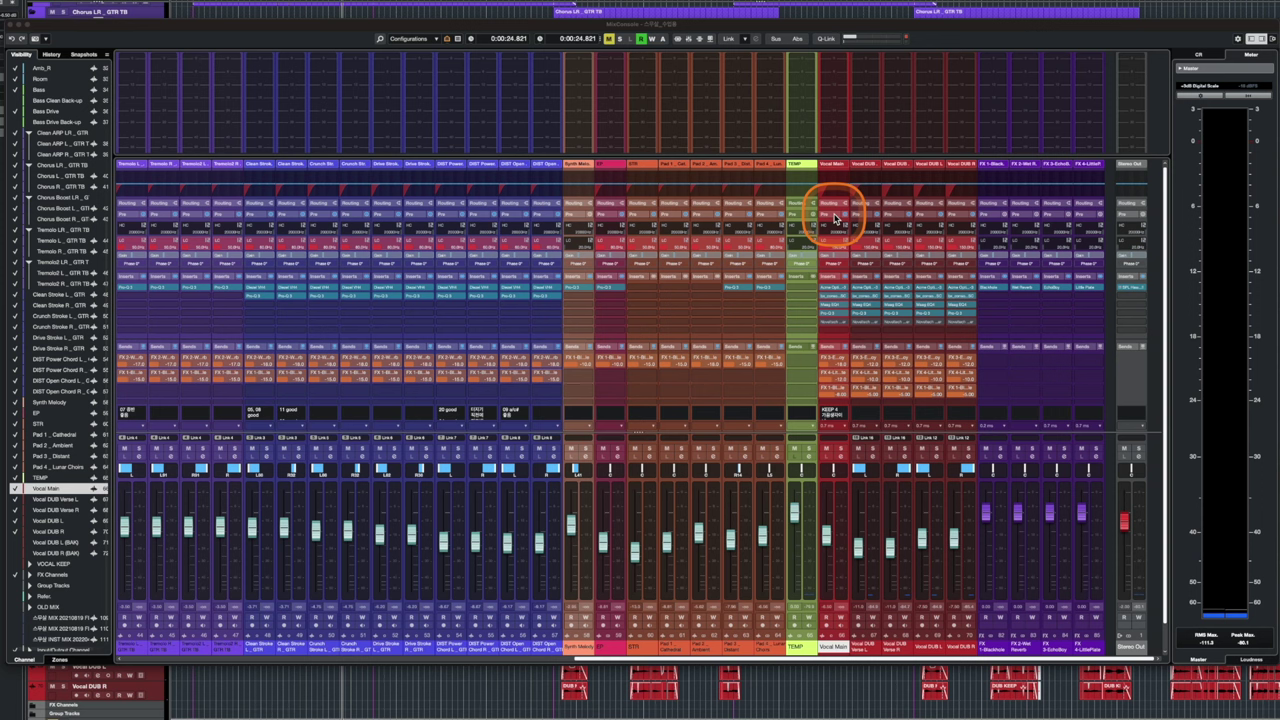
# Move the Acme Opticom XLA-3 insert from Vocal Main to the first TEMP insert slot, and return it to Vocal Main.
pyautogui.click(822, 241)
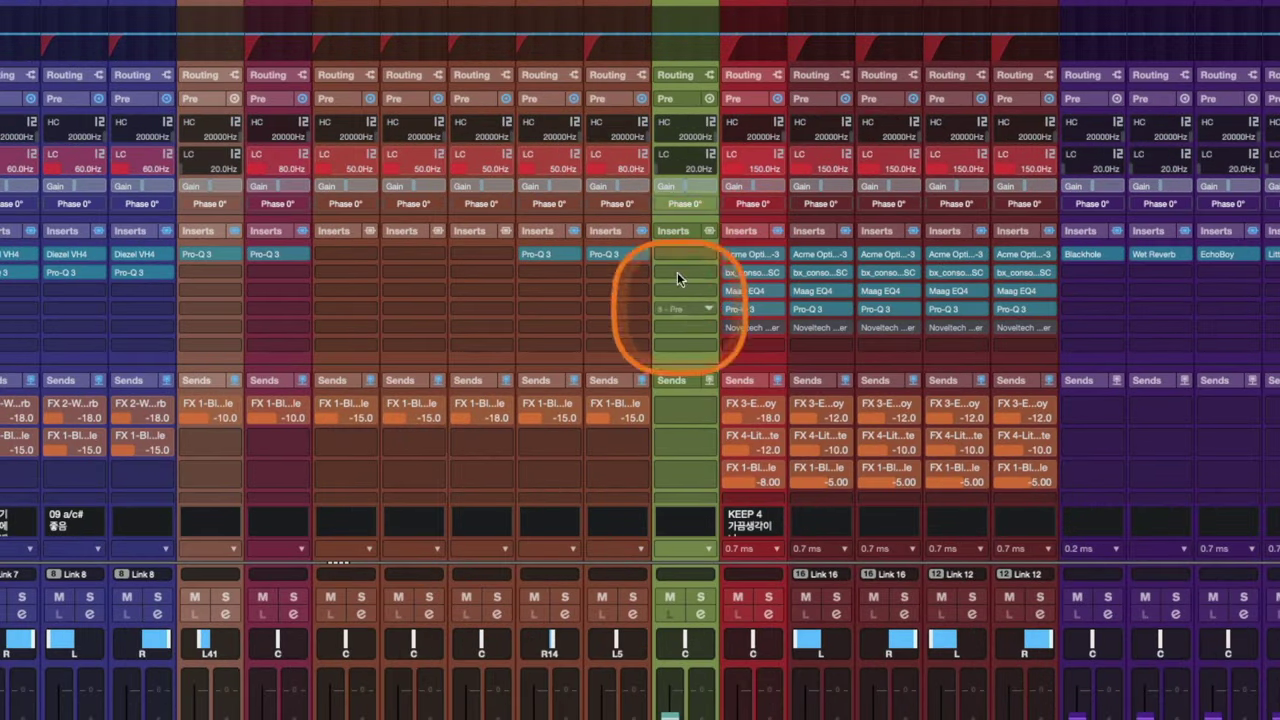
pyautogui.moveTo(688, 308); pyautogui.dragTo(689, 255)
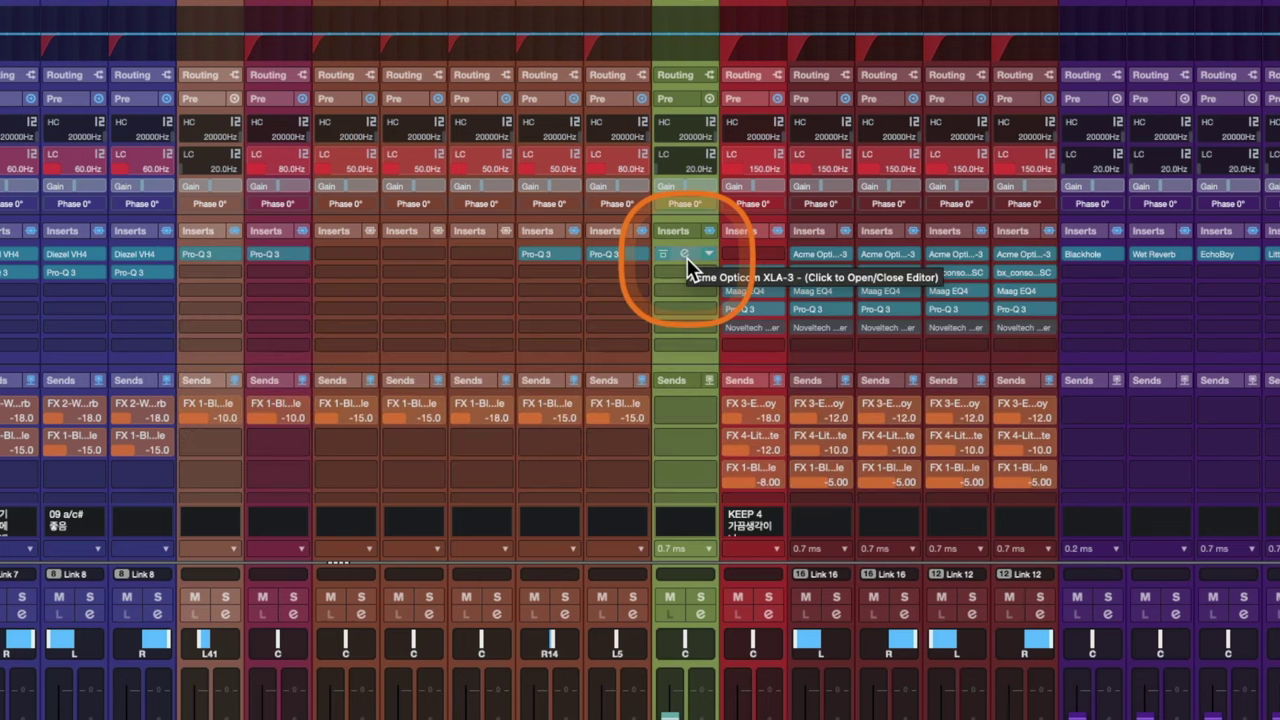
pyautogui.hotkey('alt', 'z')
pyautogui.hotkey('alt', 'shift', 'z')
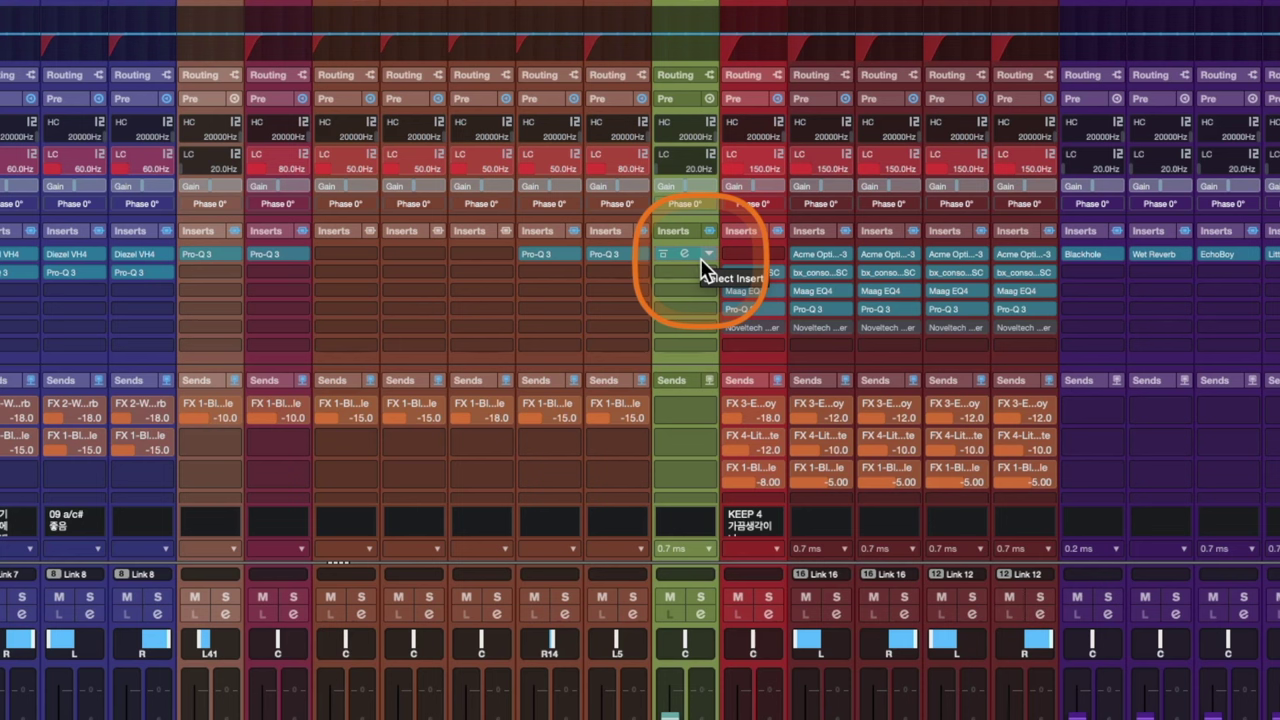
pyautogui.moveTo(700, 258); pyautogui.dragTo(752, 255)
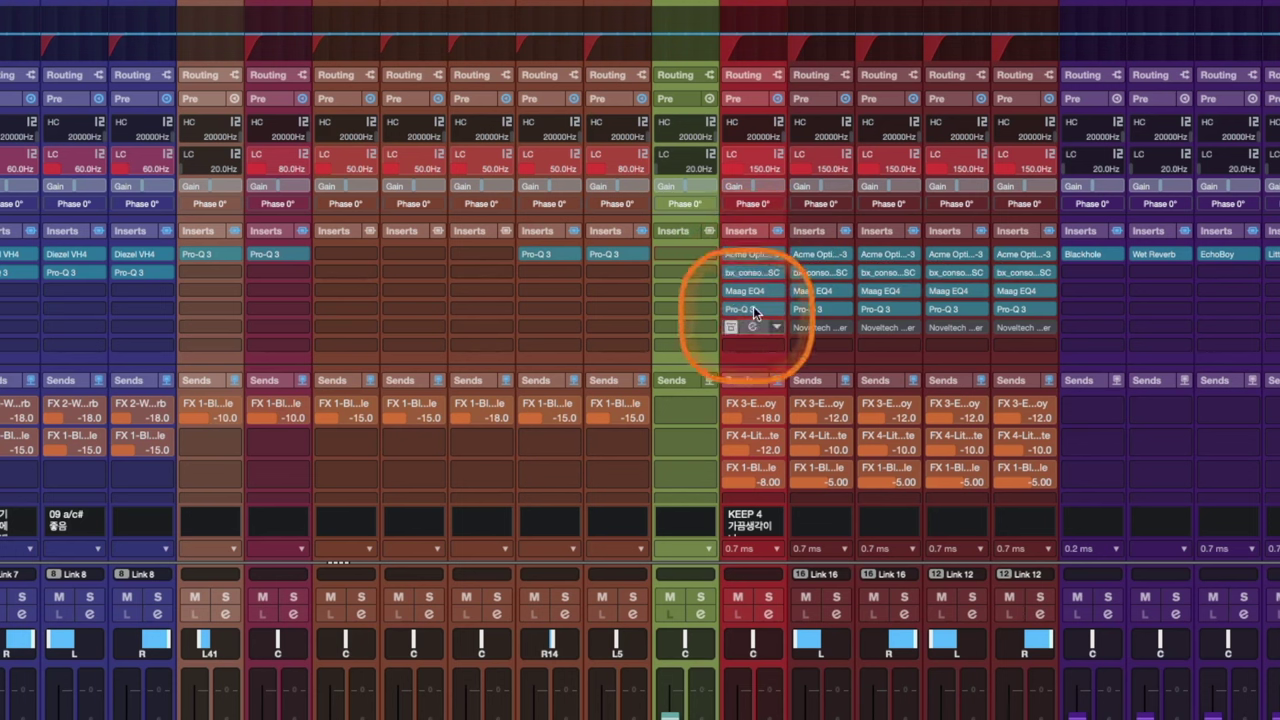
pyautogui.moveTo(752, 249)
pyautogui.mouseDown()
pyautogui.moveTo(683, 259)
pyautogui.moveTo(760, 257)
pyautogui.mouseUp()
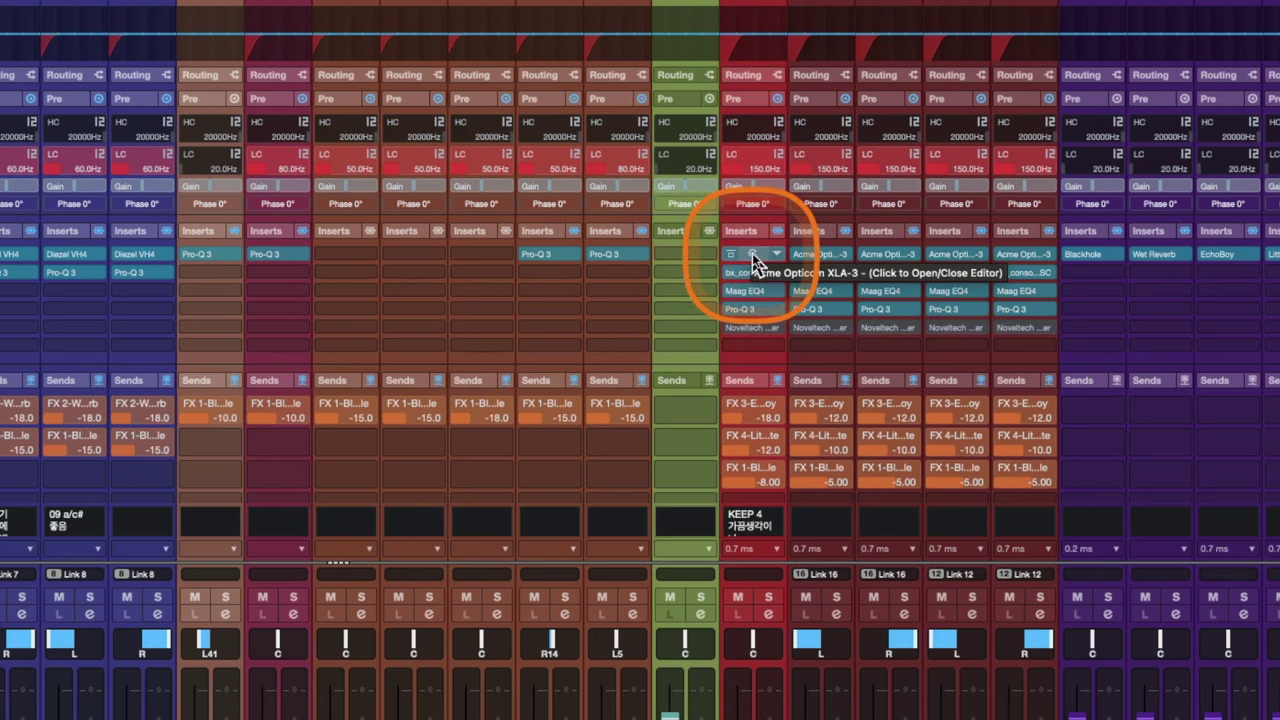
# Copy the Acme Opticom XLA-3, bx_console, Maag EQ4 and Pro-Q 3 inserts one by one from Vocal Main to matching TEMP slots.
pyautogui.moveTo(752, 252); pyautogui.dragTo(697, 252)
pyautogui.moveTo(757, 272); pyautogui.dragTo(667, 278)
pyautogui.moveTo(757, 290); pyautogui.dragTo(686, 291)
pyautogui.moveTo(752, 312); pyautogui.dragTo(687, 307)
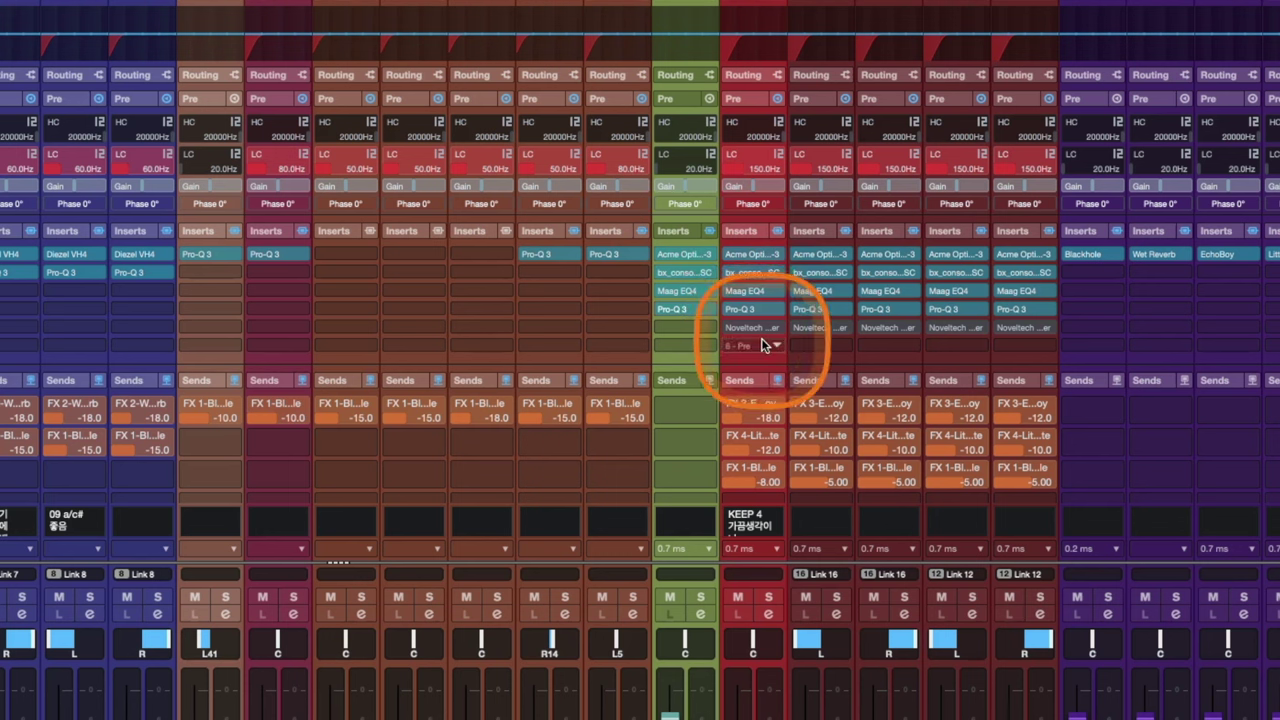
# Undo the four individual insert copies on the TEMP channel.
pyautogui.hotkey('ctrl', 'z')
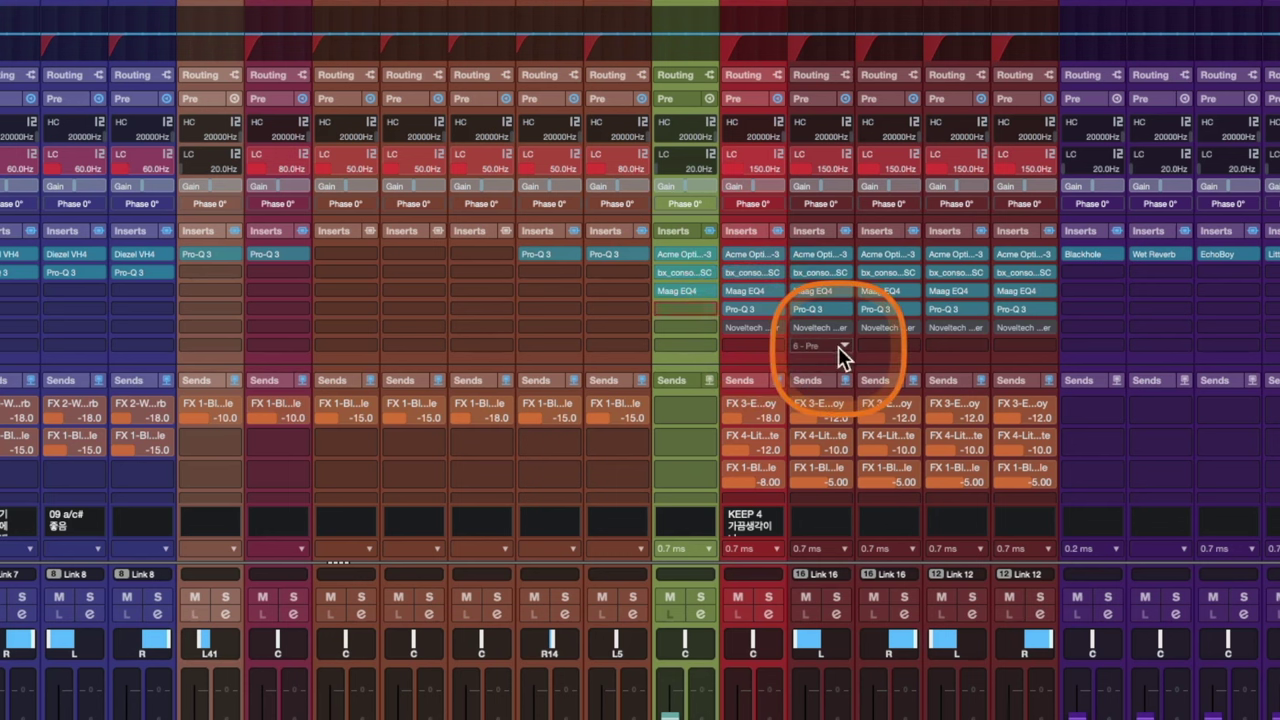
pyautogui.hotkey('ctrl', 'z')
pyautogui.hotkey('ctrl', 'z')
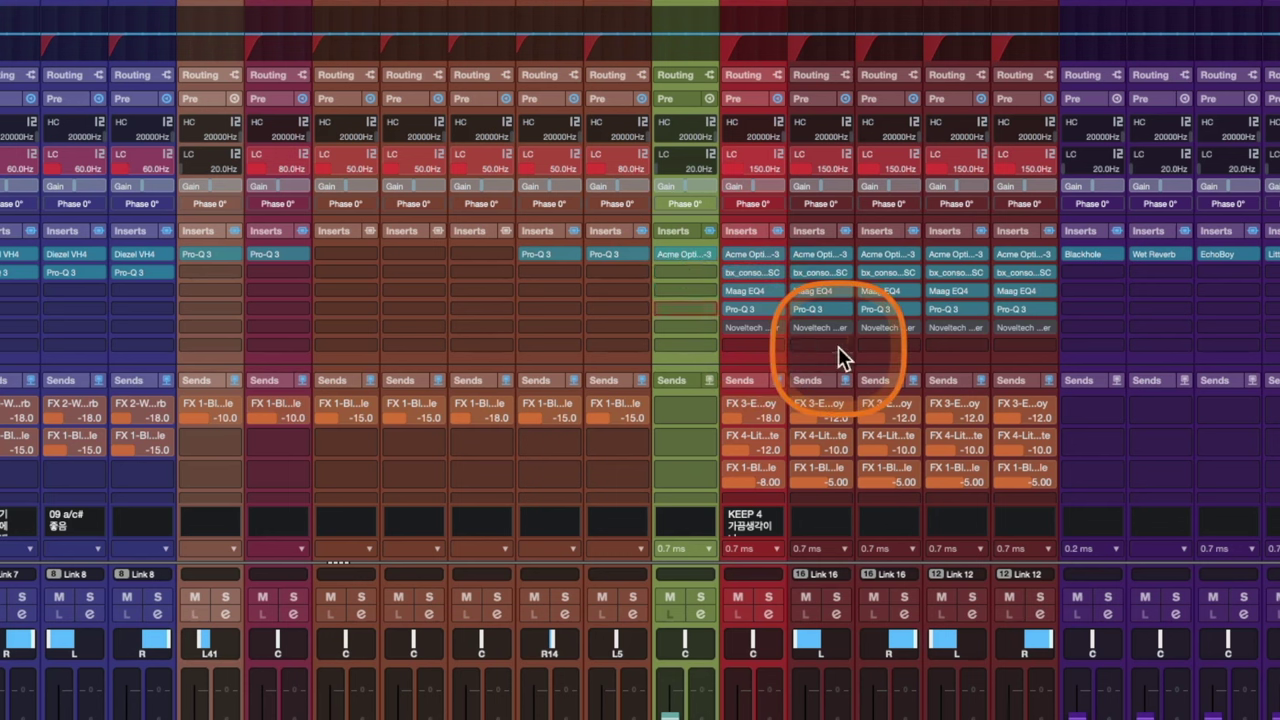
pyautogui.hotkey('ctrl', 'z')
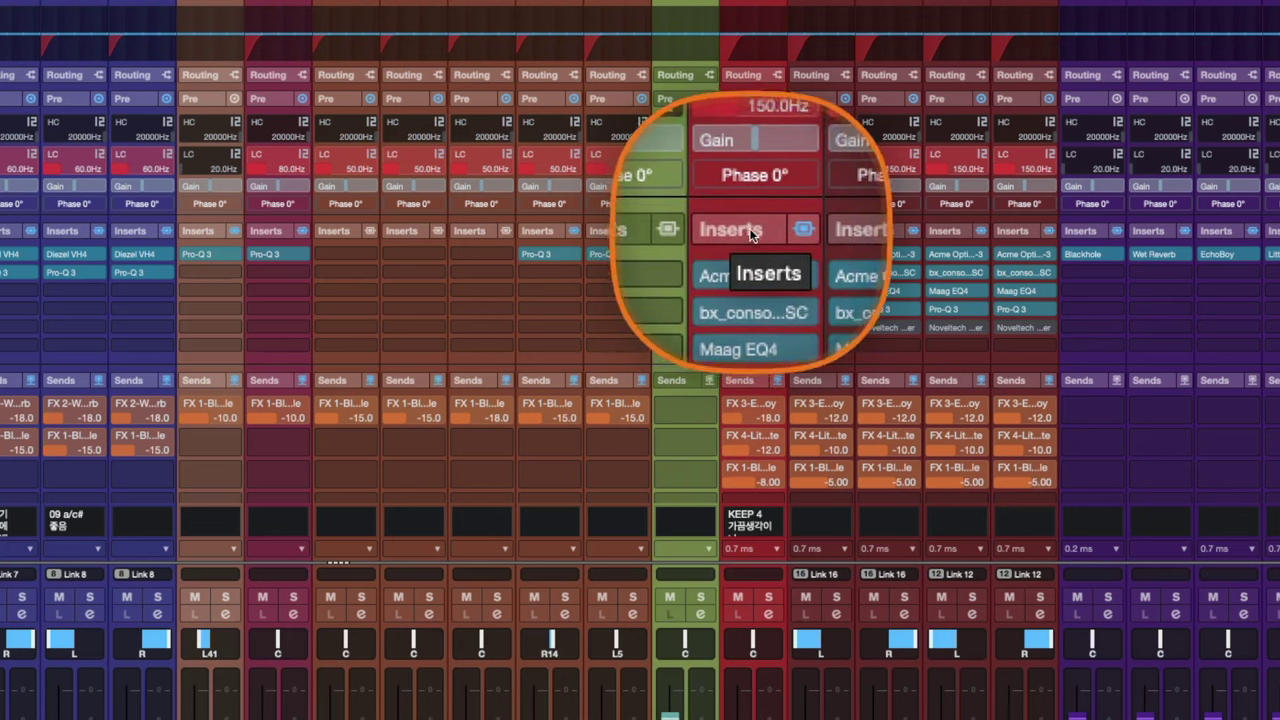
# Copy the entire Inserts rack from Vocal Main to the TEMP channel in one operation.
pyautogui.keyDown('alt'); pyautogui.click(745, 233); pyautogui.keyUp('alt')
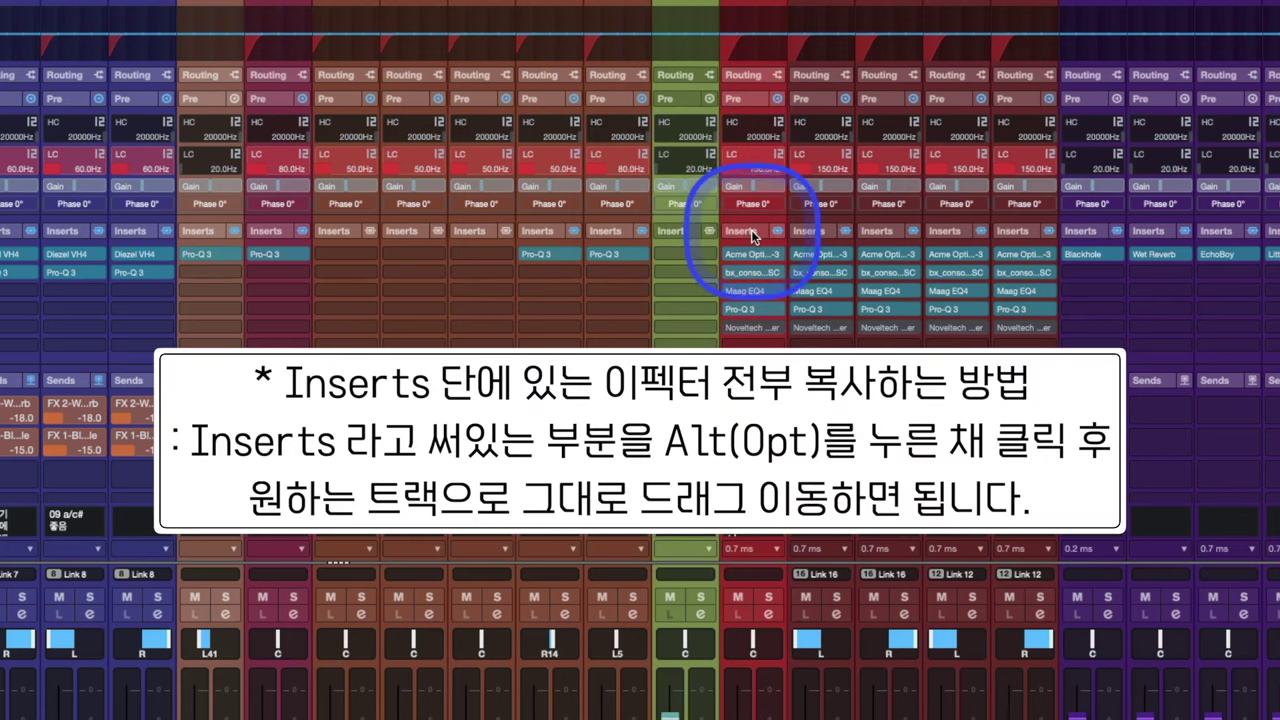
pyautogui.moveTo(743, 236); pyautogui.dragTo(682, 232)
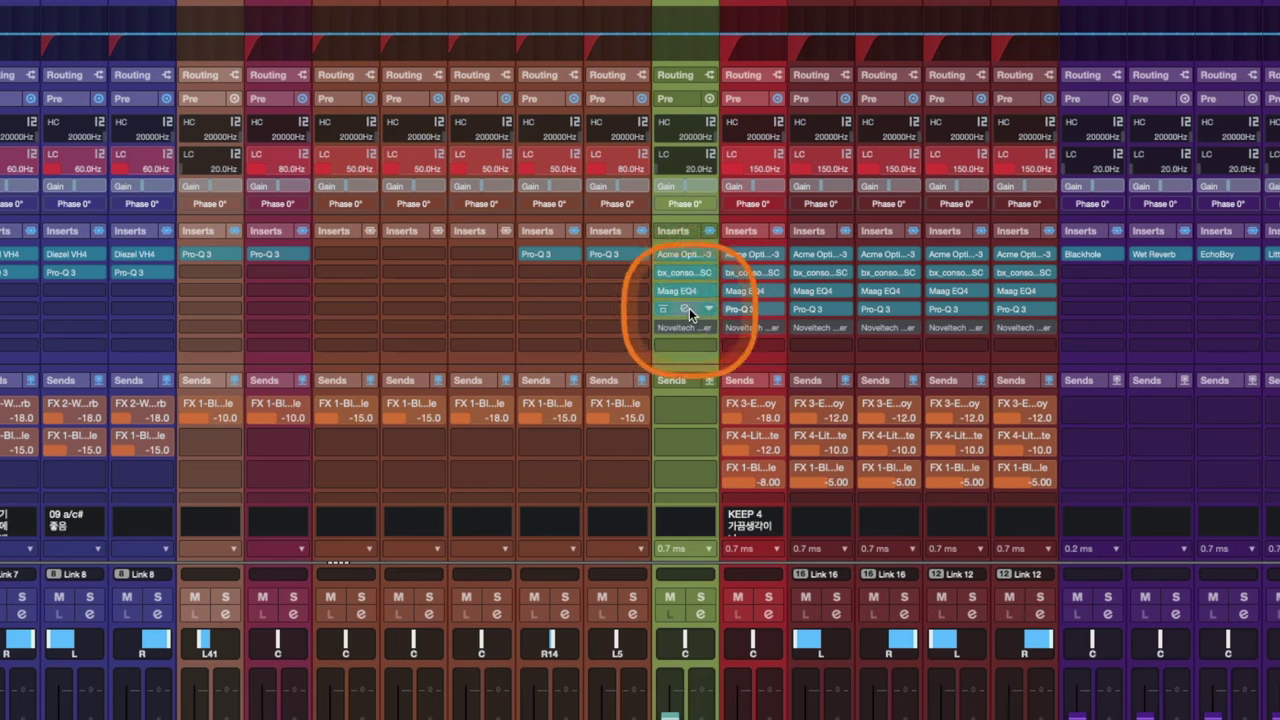
pyautogui.moveTo(689, 308); pyautogui.dragTo(745, 343)
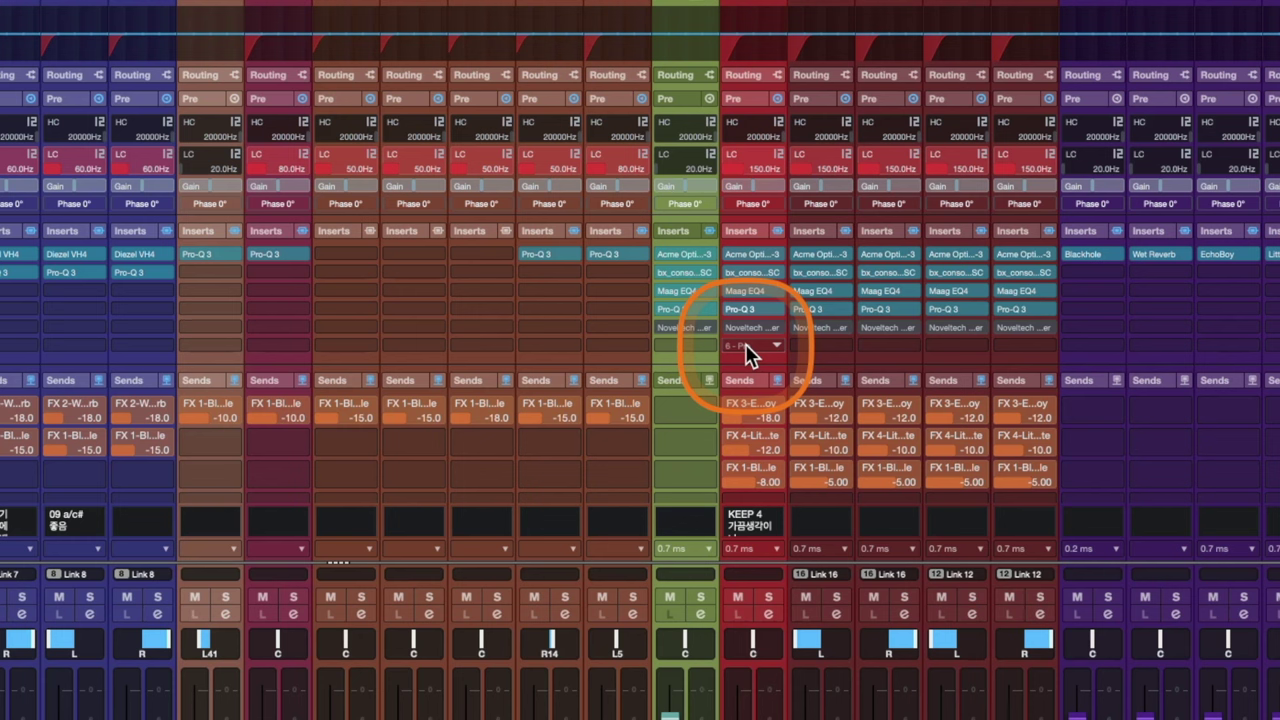
pyautogui.moveTo(748, 352); pyautogui.dragTo(755, 353)
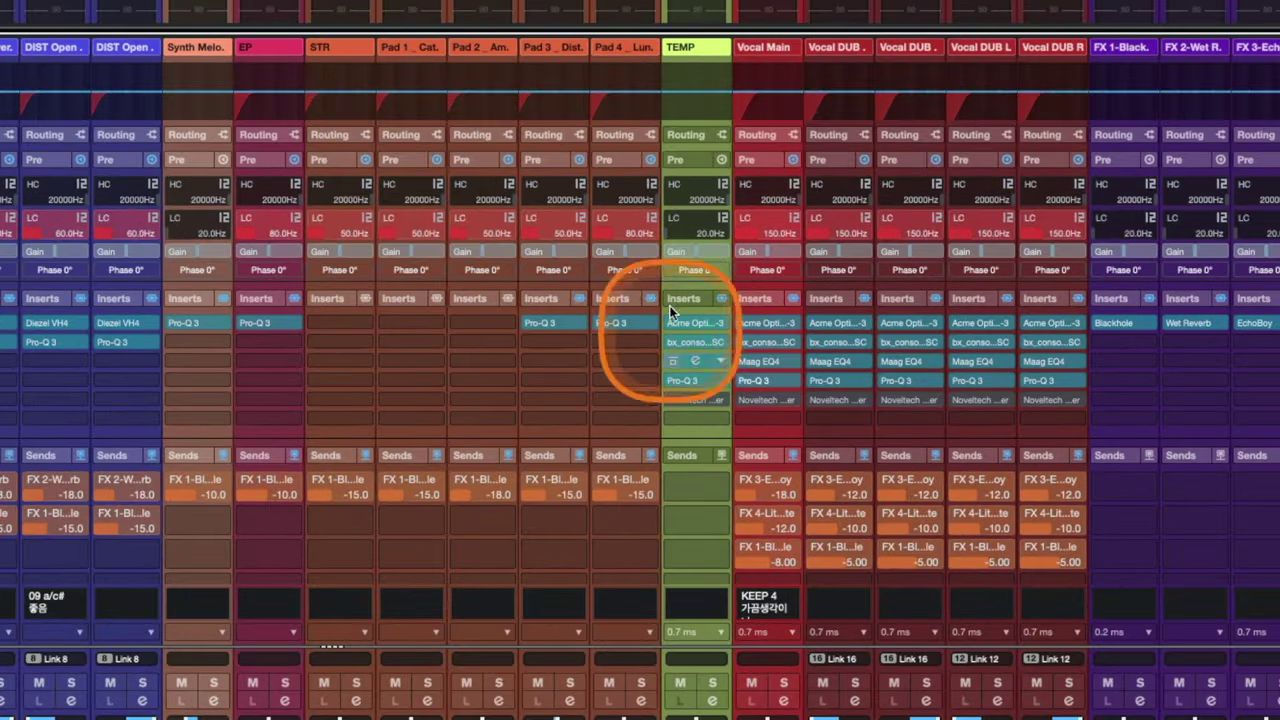
# Copy the Pre rack settings, including the 150 Hz low cut, from Vocal Main to TEMP.
pyautogui.moveTo(761, 365); pyautogui.dragTo(761, 365)
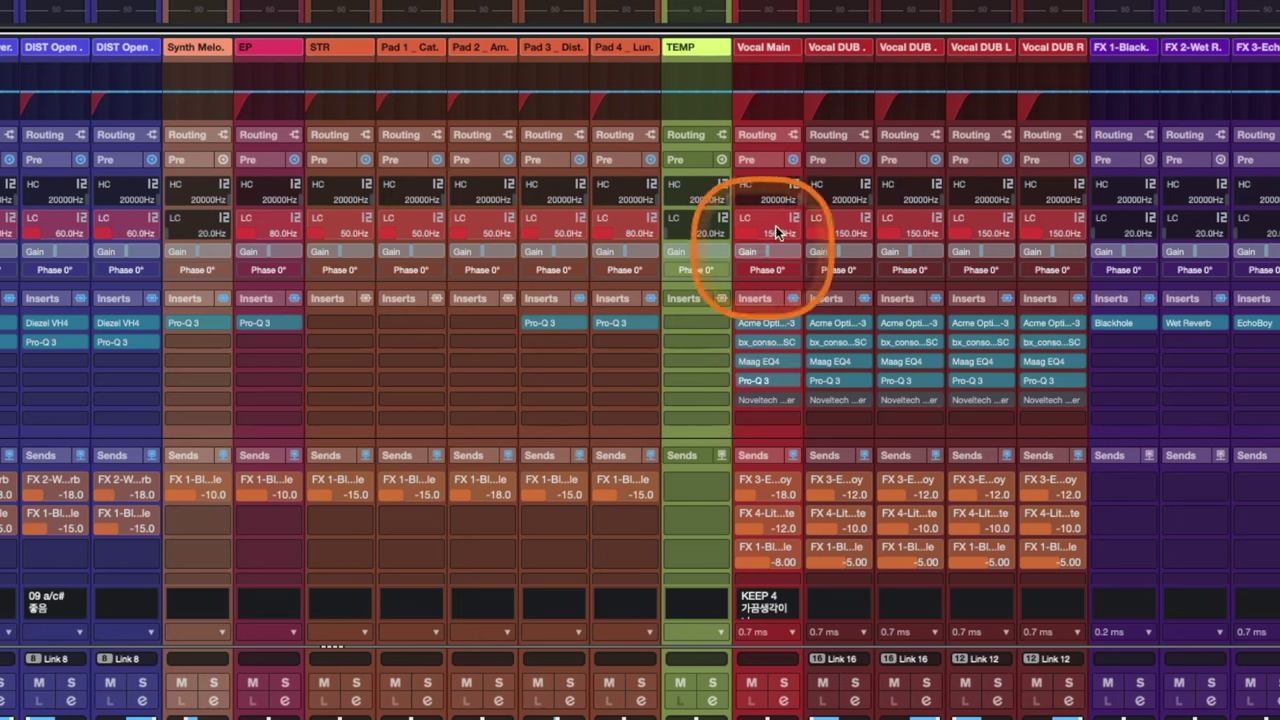
pyautogui.moveTo(762, 166); pyautogui.dragTo(687, 162)
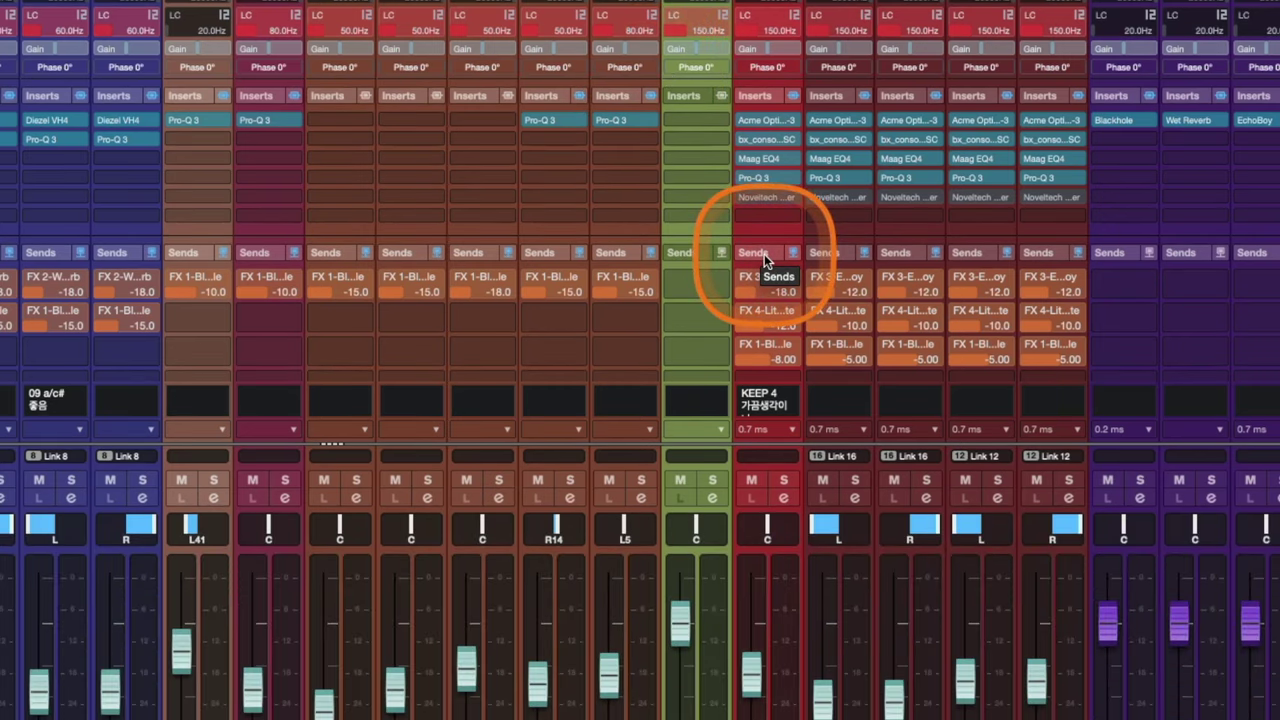
# Copy the entire Sends rack from Vocal Main to TEMP, and undo the copy.
pyautogui.moveTo(764, 254); pyautogui.dragTo(690, 253)
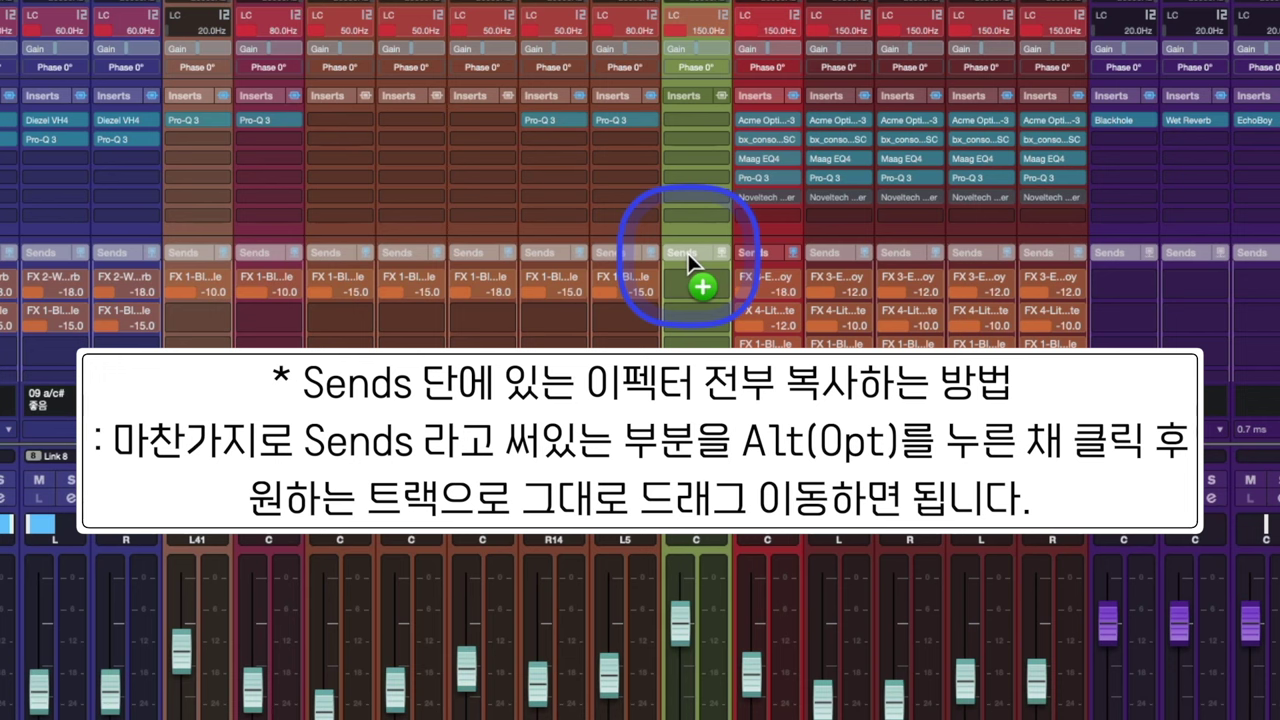
pyautogui.moveTo(687, 253); pyautogui.dragTo(687, 254)
pyautogui.hotkey('ctrl', 'z')
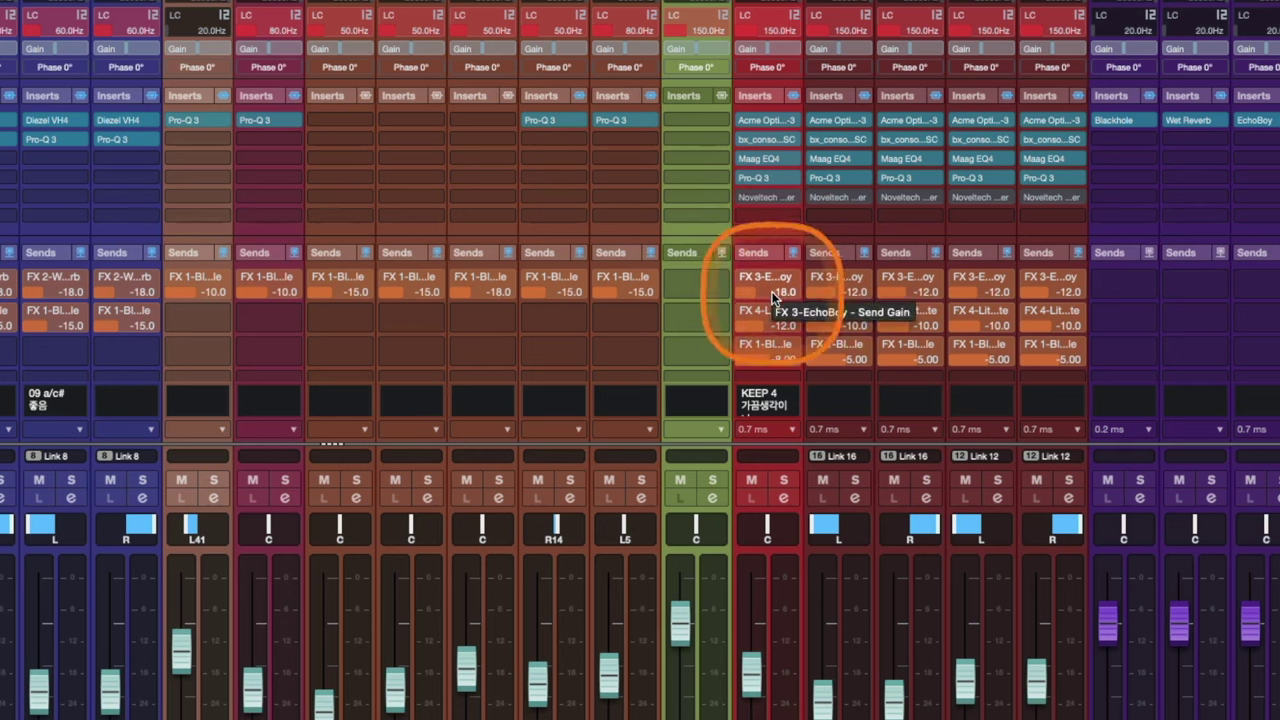
# Try to copy only the FX 3-EchoBoy send to TEMP, and compare by copying the Pro-Q 3 insert and undoing it.
pyautogui.moveTo(767, 289); pyautogui.dragTo(691, 280)
pyautogui.hotkey('ctrl', 'z')
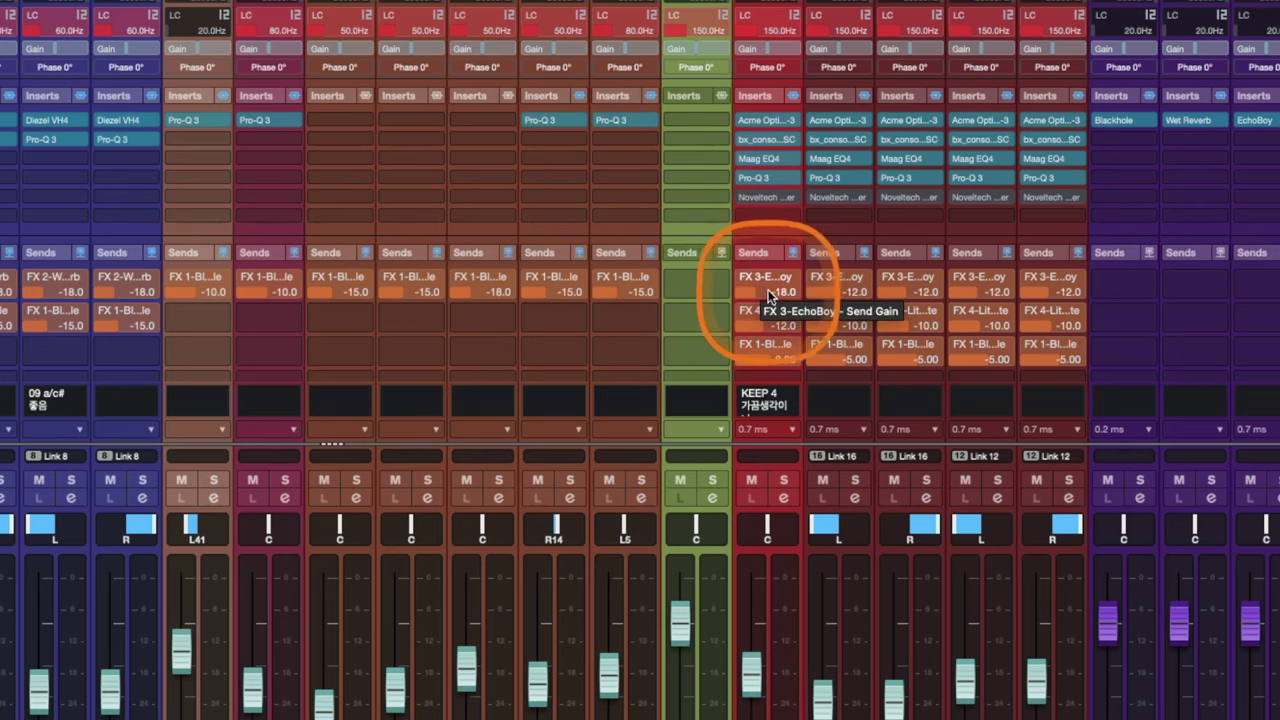
pyautogui.moveTo(765, 177); pyautogui.dragTo(710, 210)
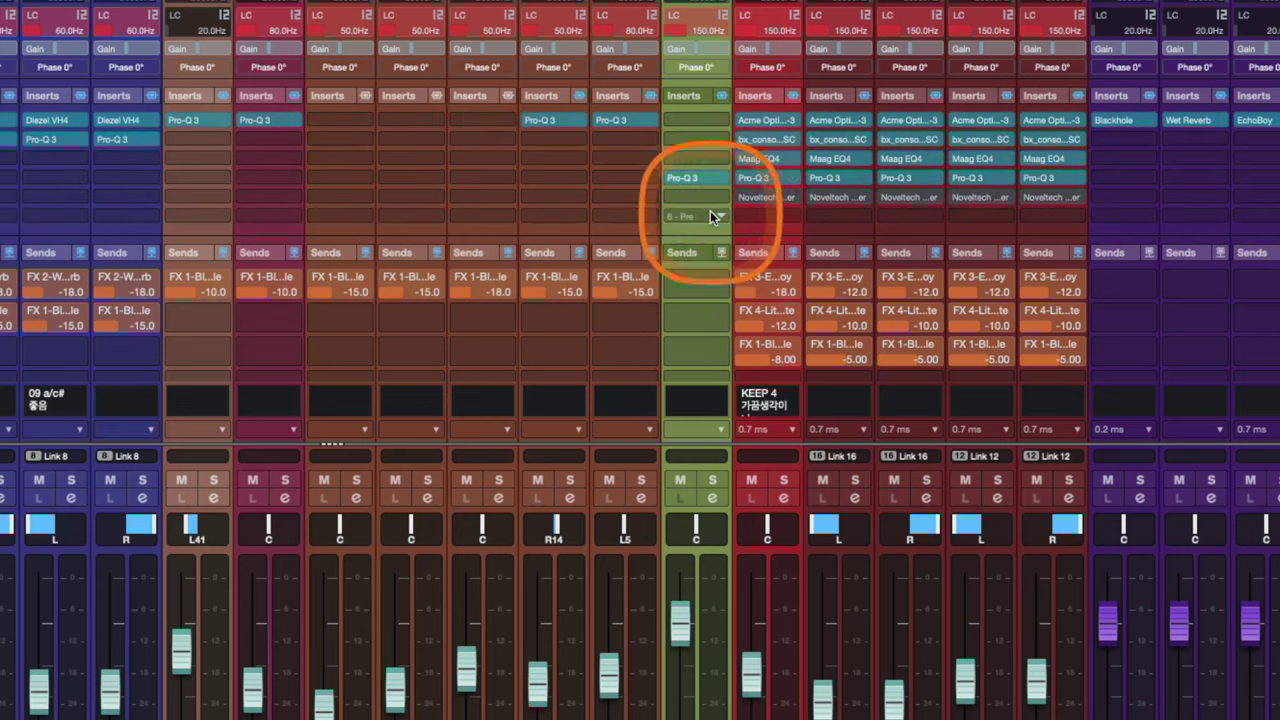
pyautogui.hotkey('ctrl', 'z')
pyautogui.moveTo(770, 282); pyautogui.dragTo(785, 419)
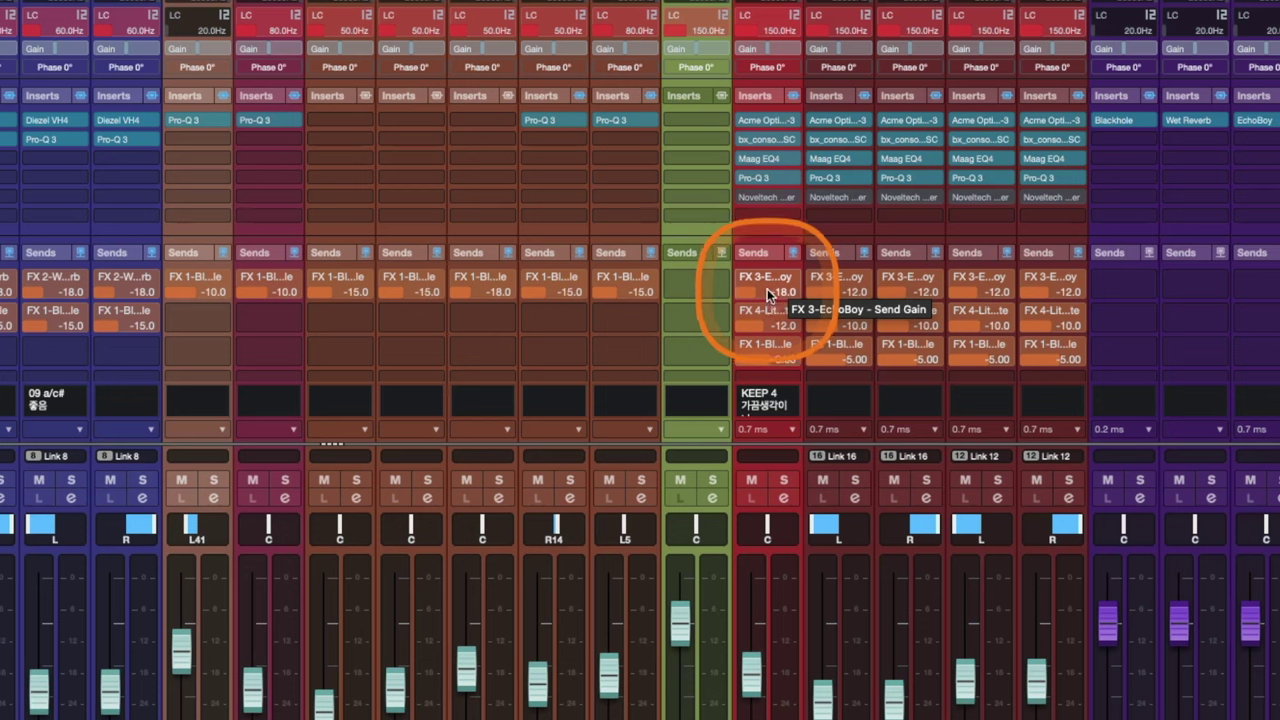
# Copy the FX 3-EchoBoy send of Vocal Main and paste it into the first send slot of TEMP.
pyautogui.rightClick(761, 288)
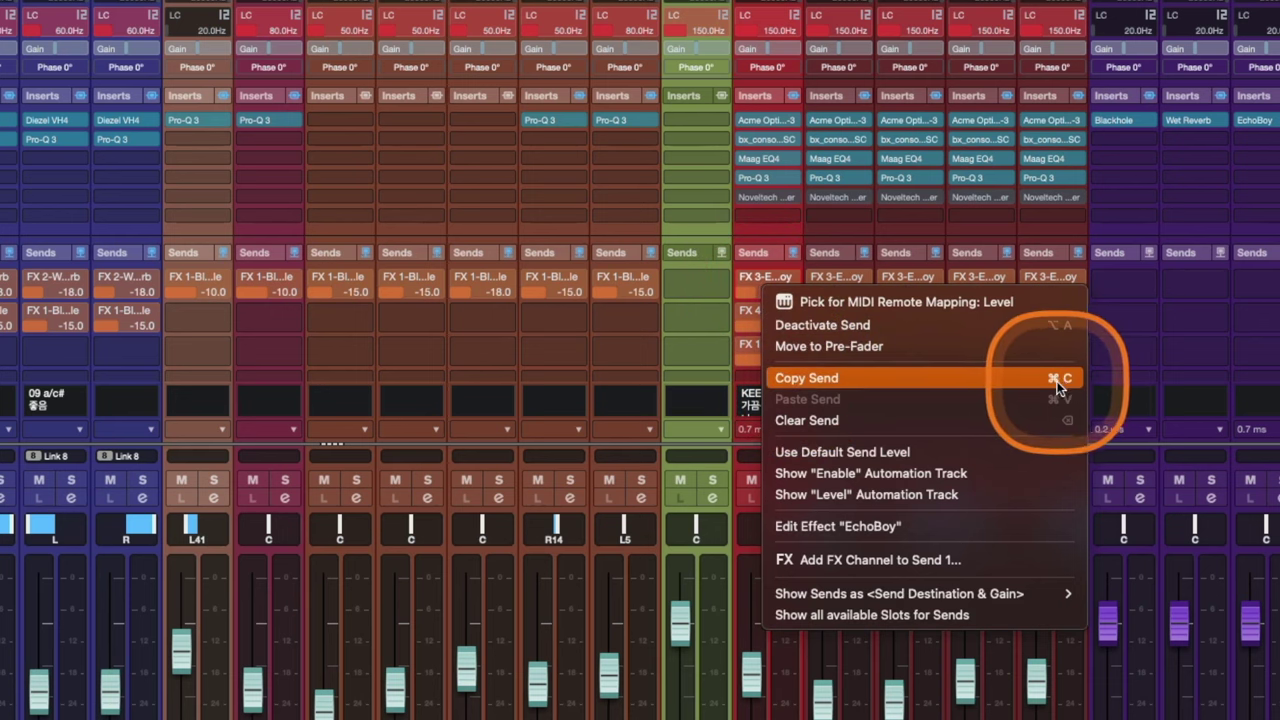
pyautogui.click(983, 379)
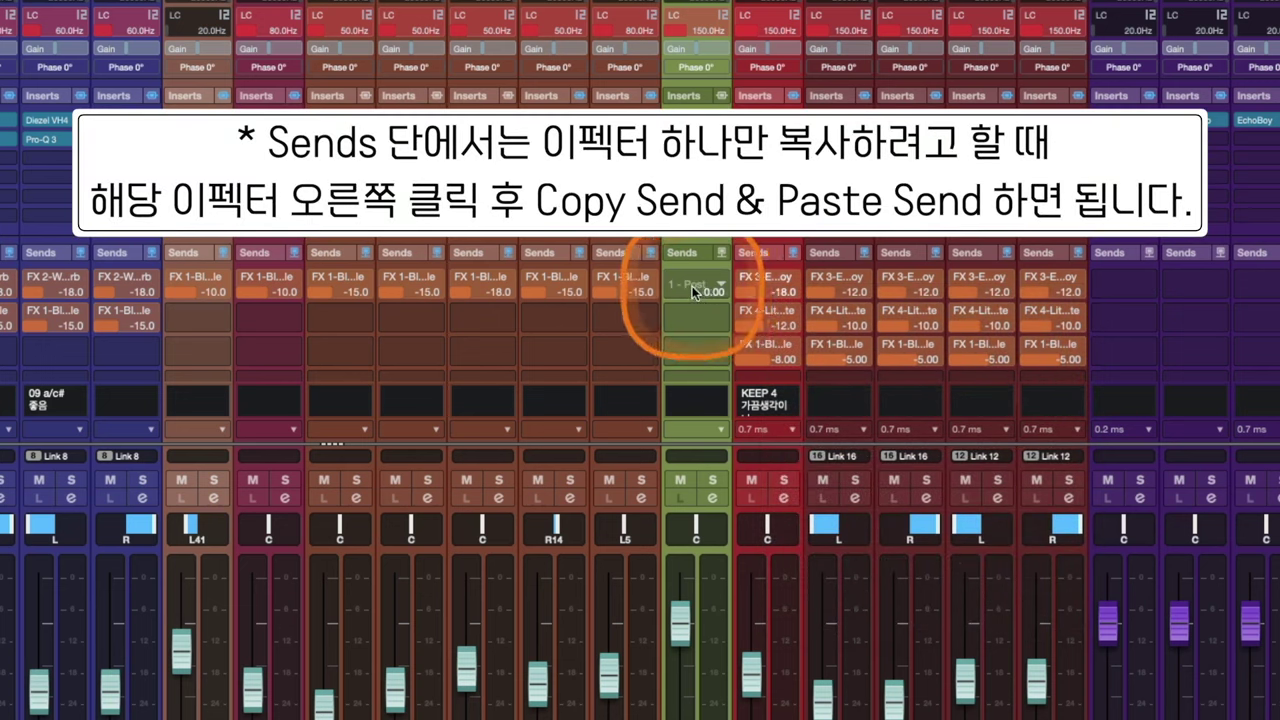
pyautogui.rightClick(693, 286)
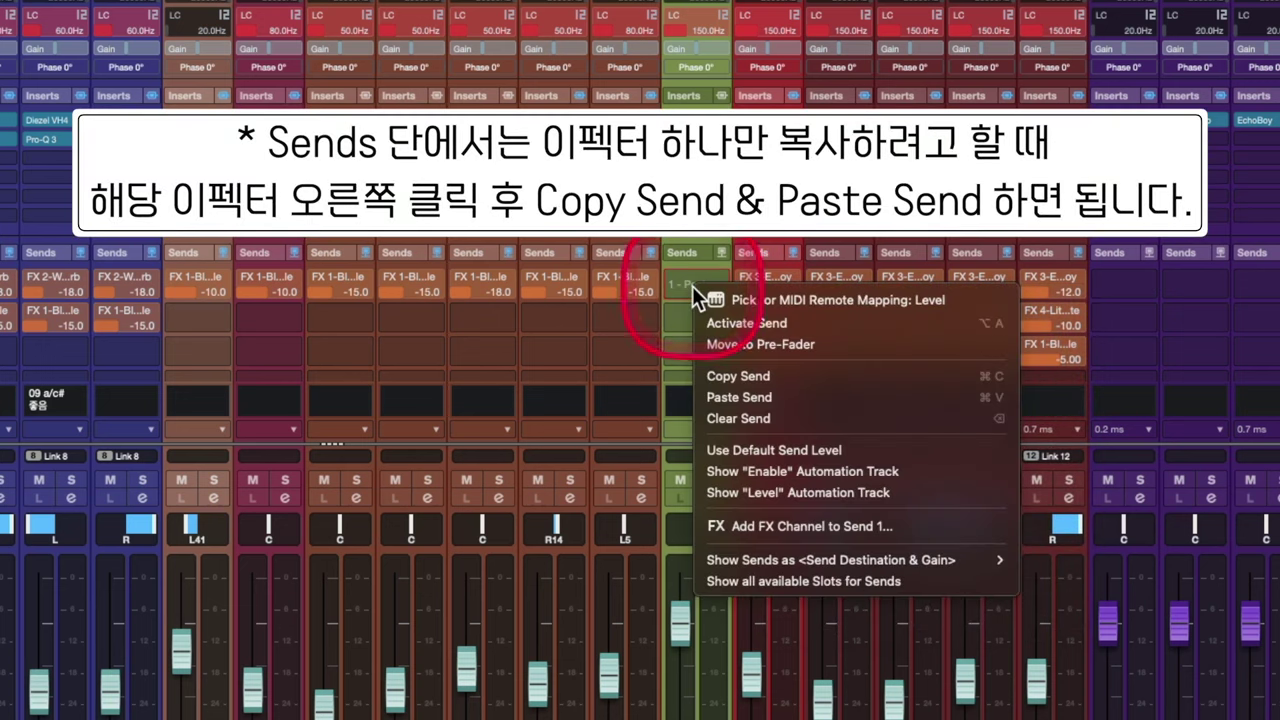
pyautogui.click(740, 398)
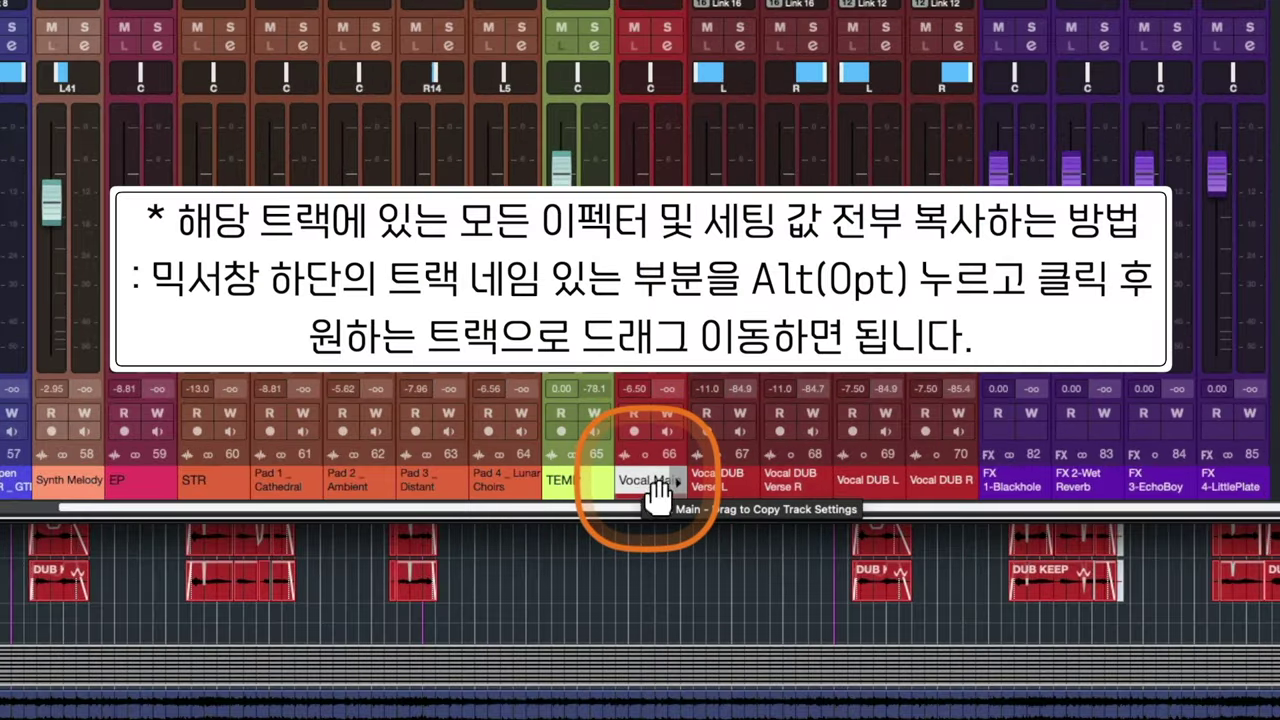
# Copy all track settings of the Vocal Main channel onto the TEMP channel.
pyautogui.moveTo(647, 487); pyautogui.dragTo(565, 484)
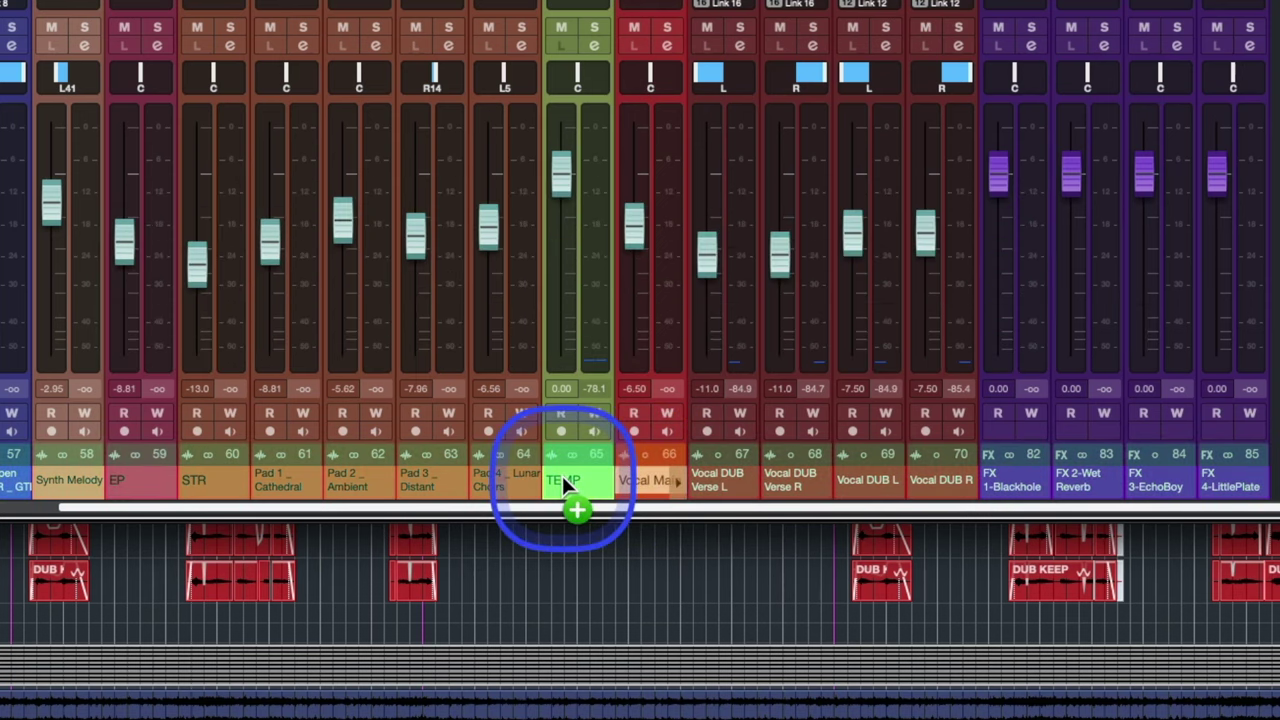
pyautogui.moveTo(562, 476); pyautogui.dragTo(562, 476)
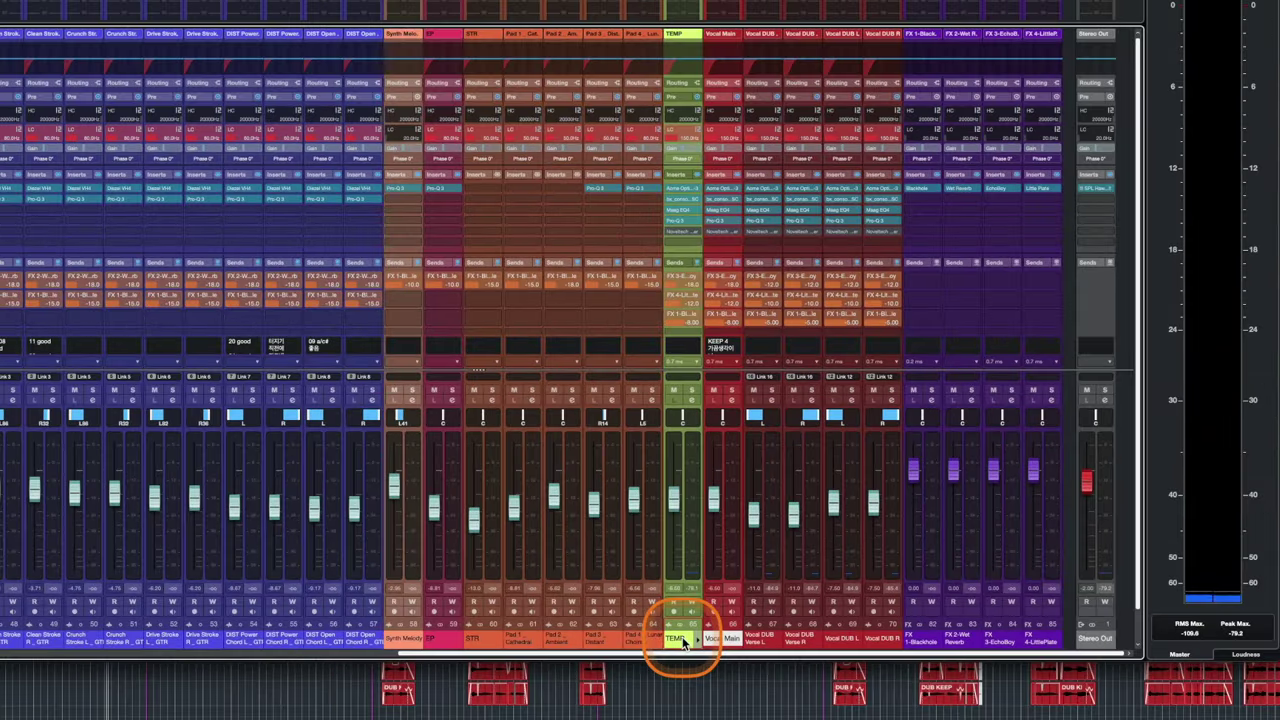